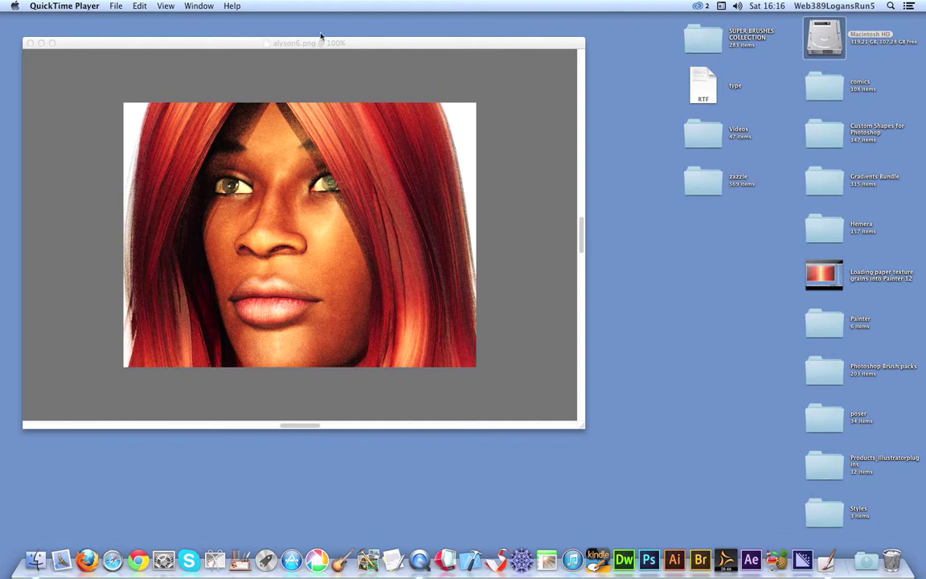
# Step: Bring the portrait forward and start importing a legacy paper library from the Paper Libraries options
pyautogui.moveTo(320, 37)
pyautogui.mouseDown()
pyautogui.moveTo(378, 46)
pyautogui.moveTo(351, 42)
pyautogui.mouseUp()
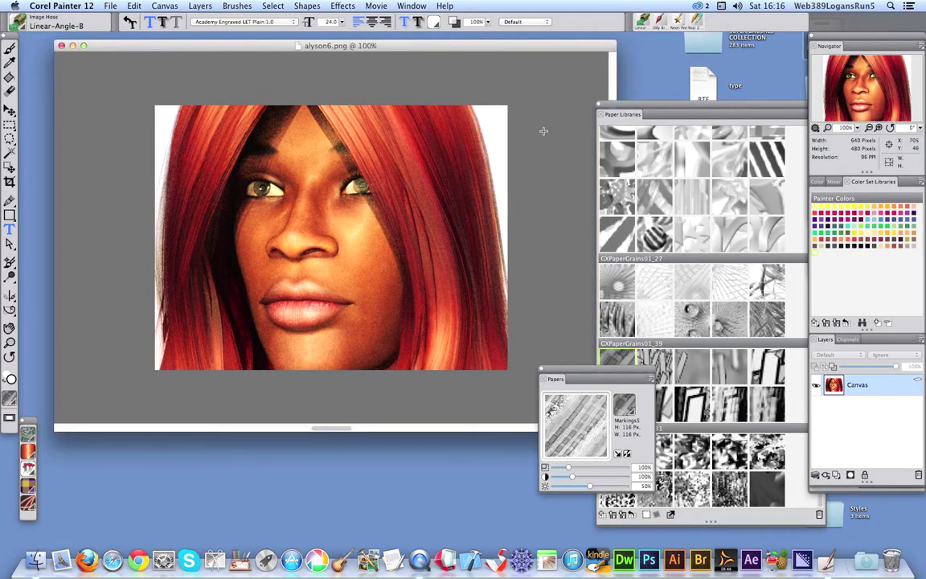
pyautogui.moveTo(634, 107); pyautogui.dragTo(615, 105)
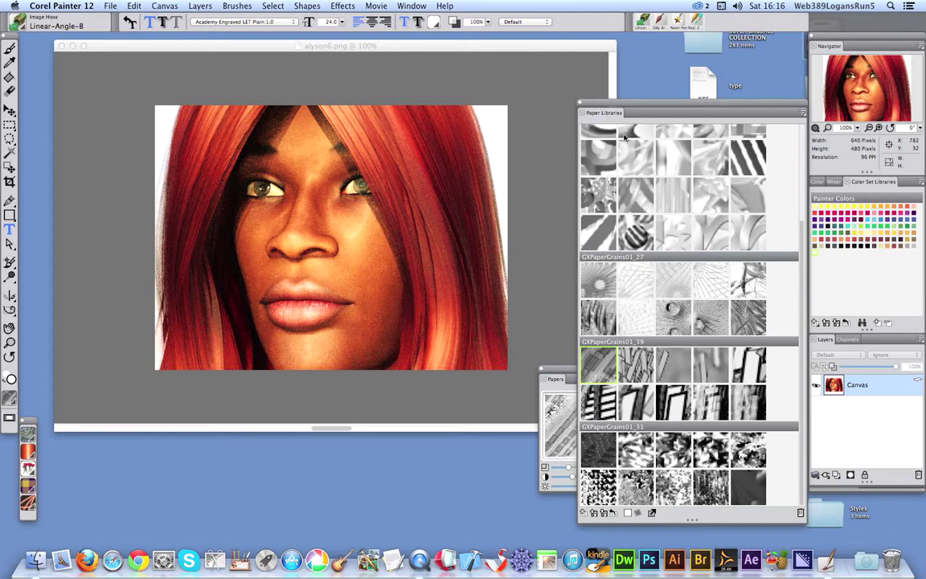
pyautogui.click(407, 6)
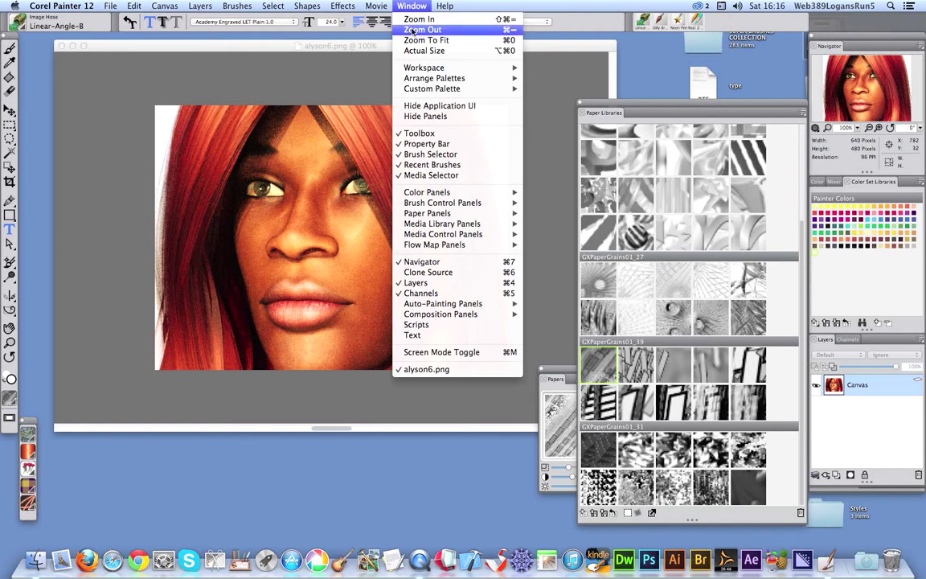
pyautogui.moveTo(475, 213)
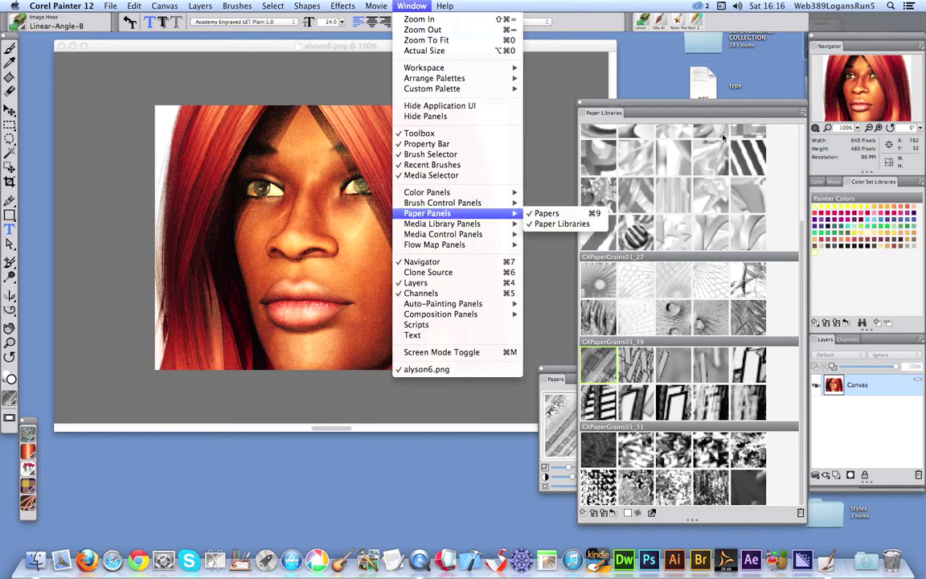
pyautogui.click(805, 117)
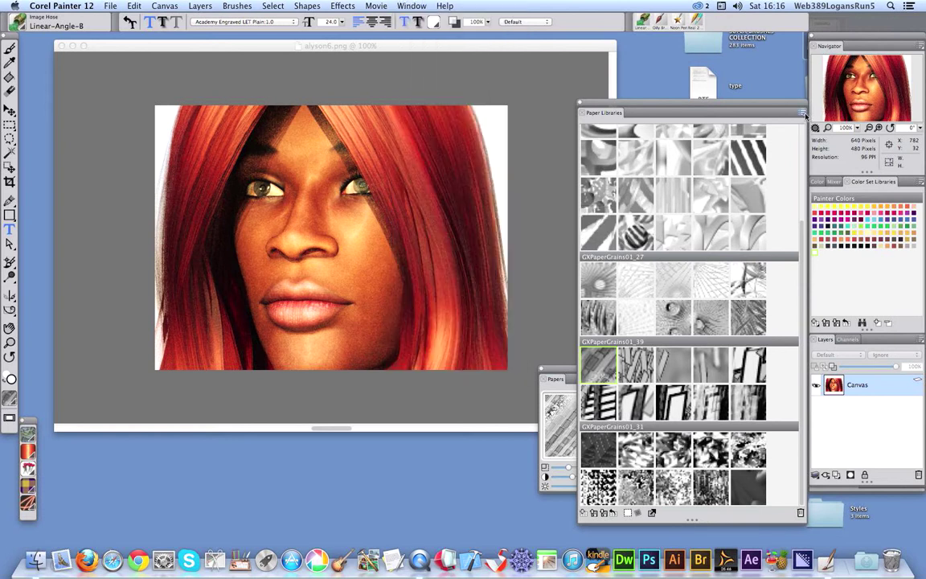
pyautogui.click(804, 115)
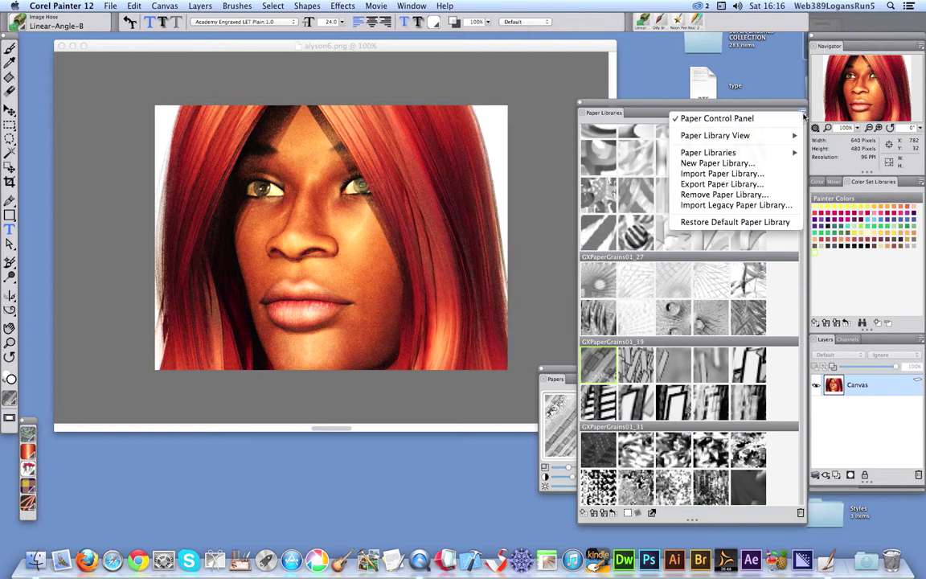
pyautogui.click(753, 207)
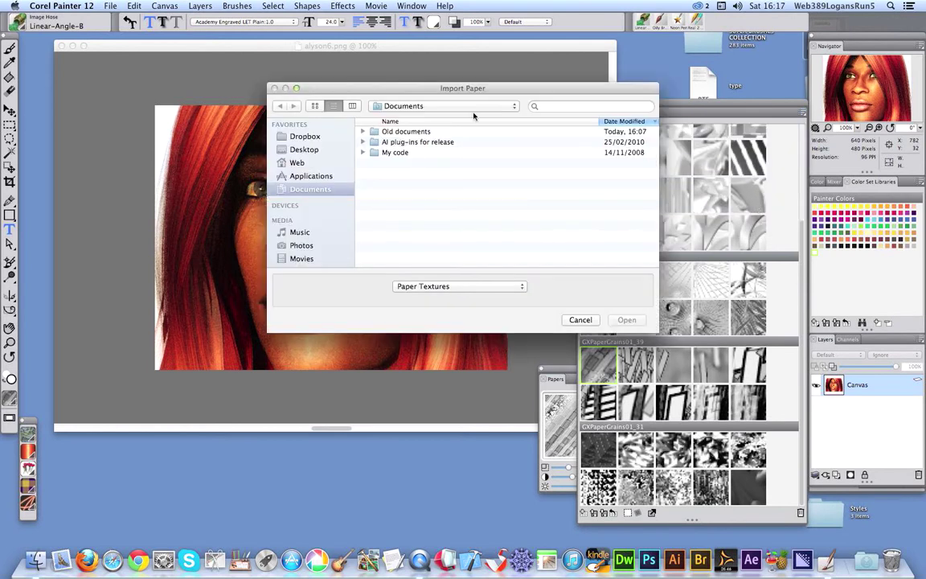
# Step: Import GXPaperGrains01_53.PAP from Desktop > Painter > Paper textures grains > Paper textures and Grains
pyautogui.click(303, 150)
pyautogui.click(394, 143)
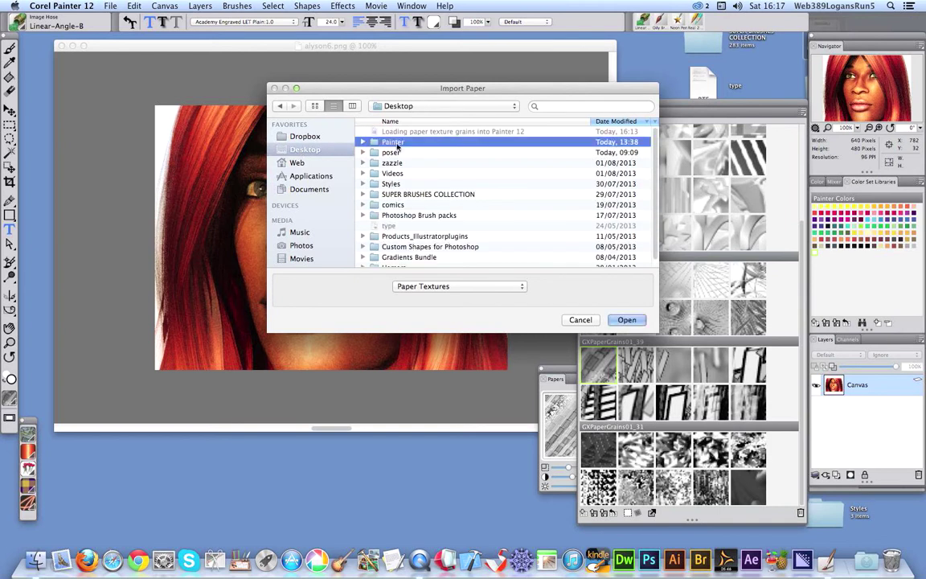
pyautogui.doubleClick(395, 143)
pyautogui.doubleClick(433, 143)
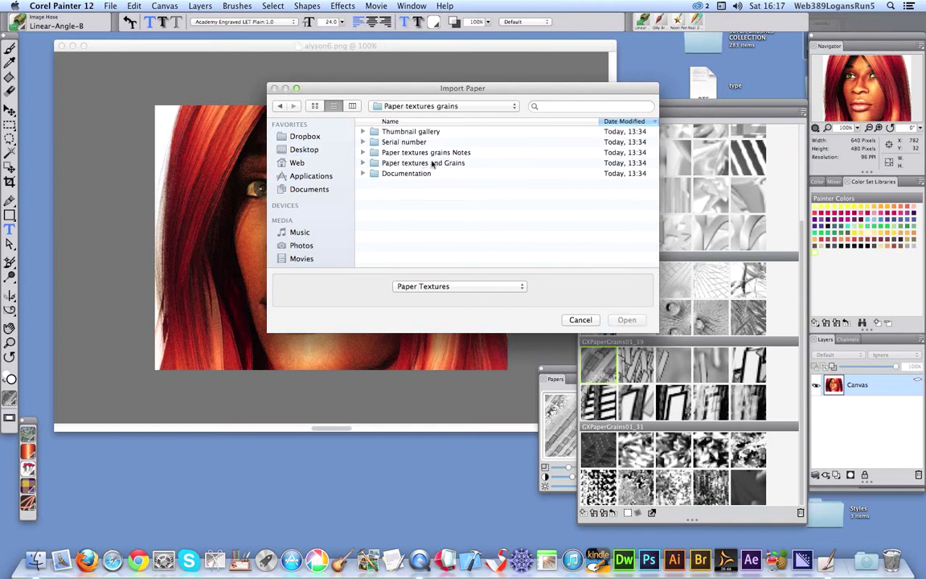
pyautogui.doubleClick(428, 163)
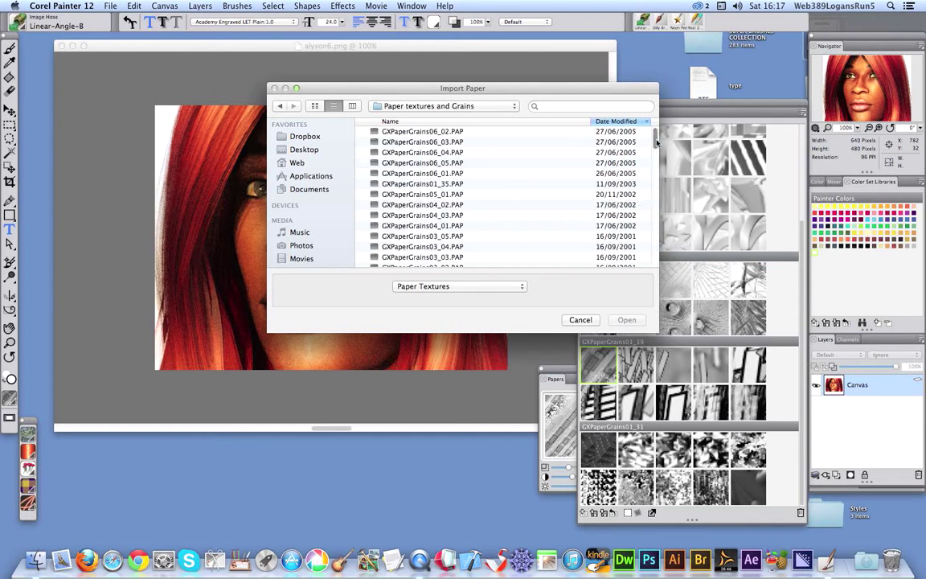
pyautogui.scroll(-10, 579, 187)
pyautogui.click(441, 216)
pyautogui.click(623, 319)
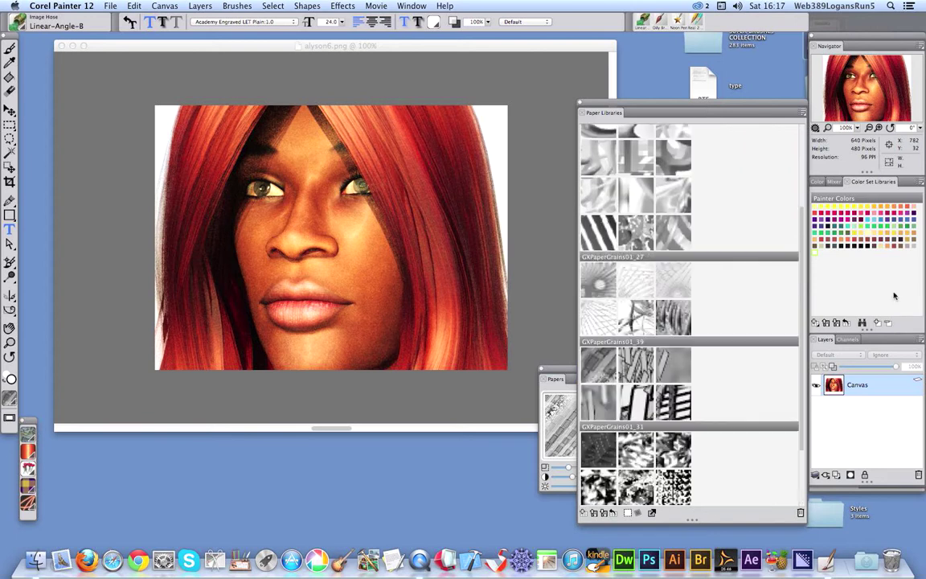
# Step: Select the MajorStar5 paper grain and move the paper settings panel aside
pyautogui.moveTo(802, 224); pyautogui.dragTo(803, 310)
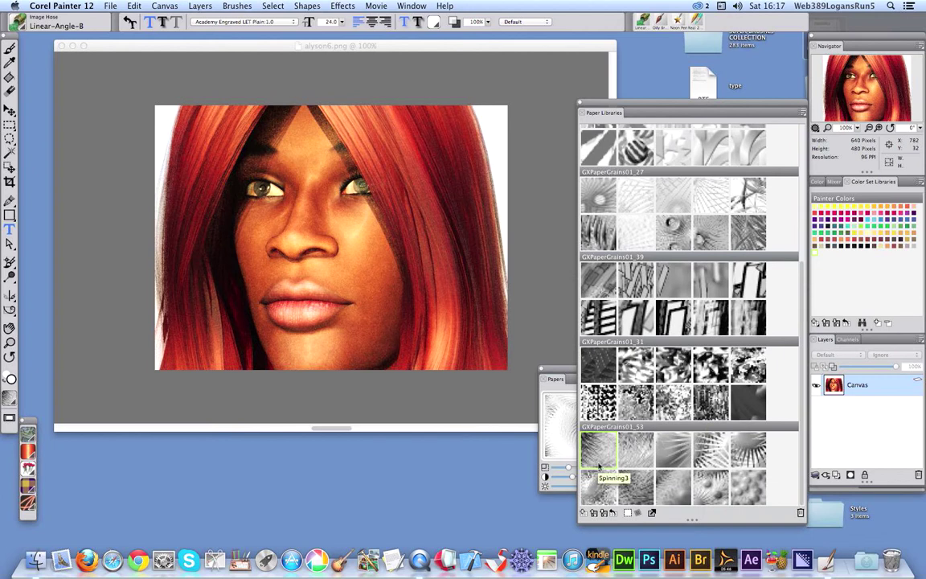
pyautogui.click(635, 447)
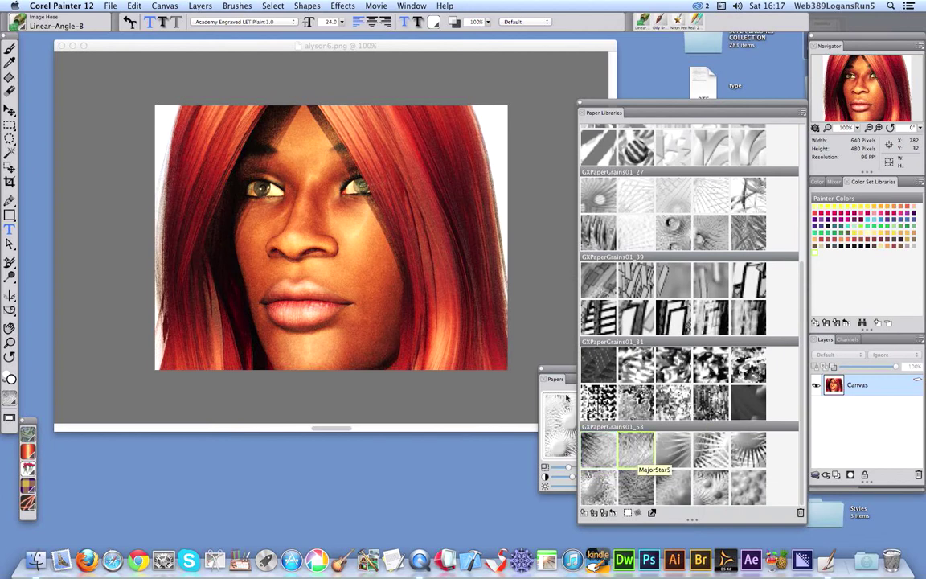
pyautogui.click(555, 371)
pyautogui.moveTo(555, 371); pyautogui.dragTo(496, 397)
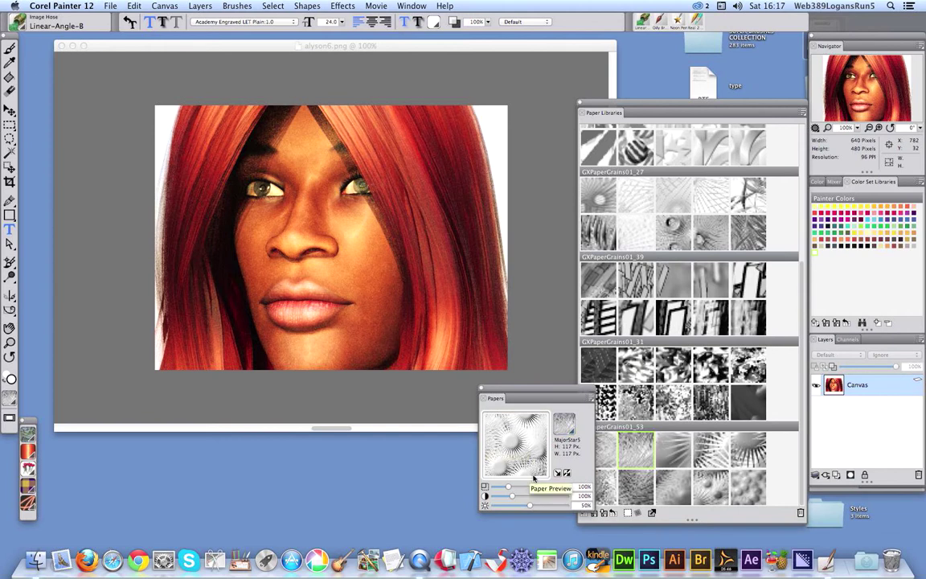
# Step: Set the MajorStar5 grain to 56% scale, 178% contrast and 19% brightness
pyautogui.moveTo(516, 489)
pyautogui.mouseDown()
pyautogui.moveTo(534, 490)
pyautogui.moveTo(491, 489)
pyautogui.moveTo(502, 489)
pyautogui.mouseUp()
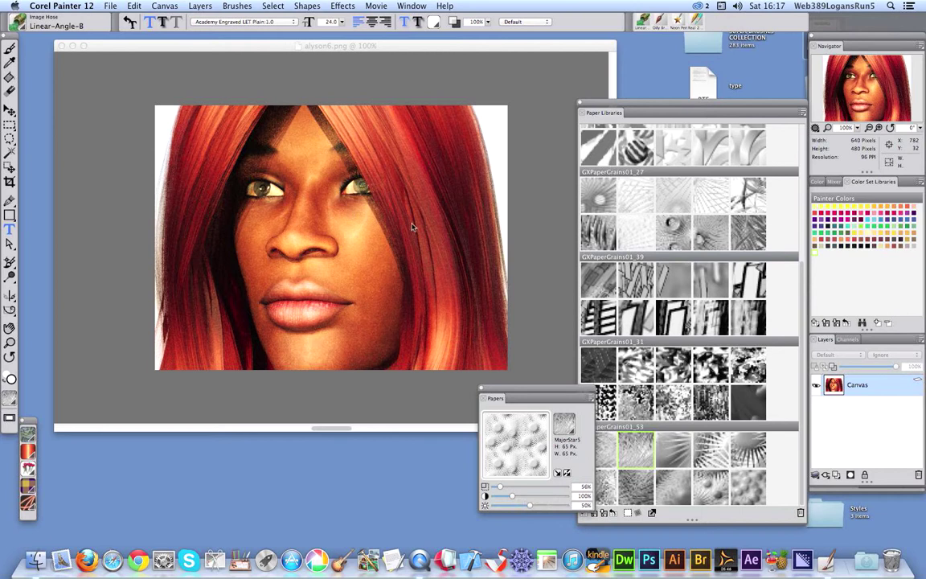
pyautogui.moveTo(514, 499); pyautogui.dragTo(553, 505)
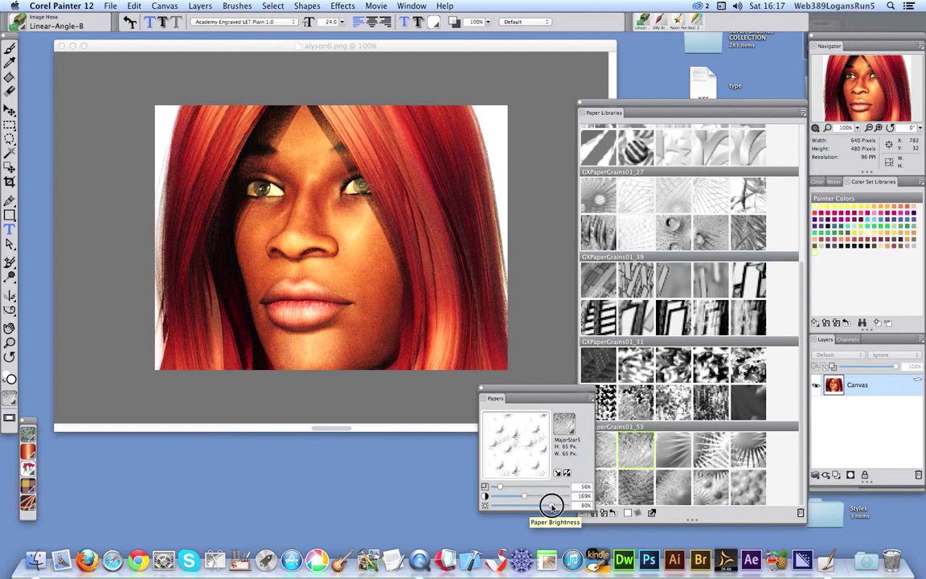
pyautogui.moveTo(552, 505); pyautogui.dragTo(528, 499)
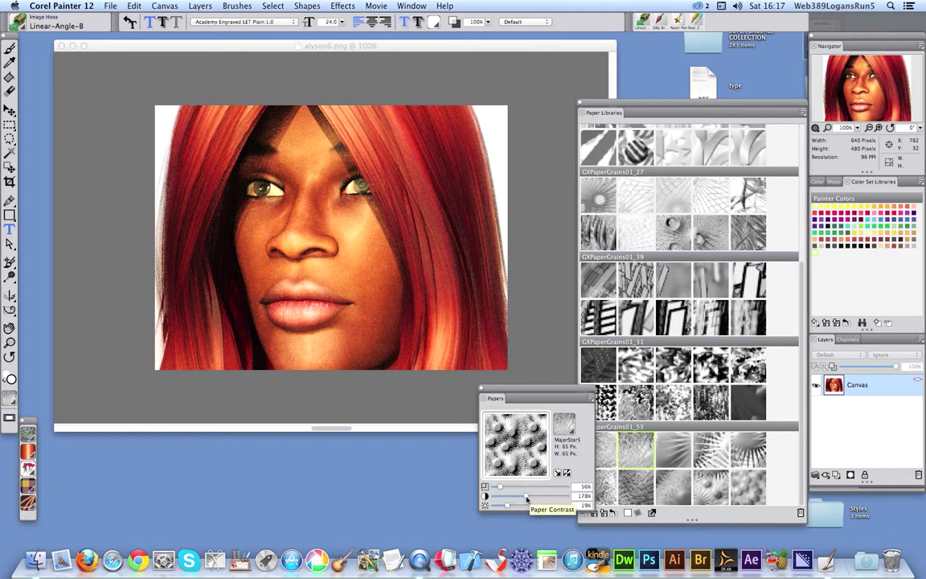
# Step: Open Effects > Surface Control > Apply Surface Texture and centre the preview on the eye area
pyautogui.click(342, 6)
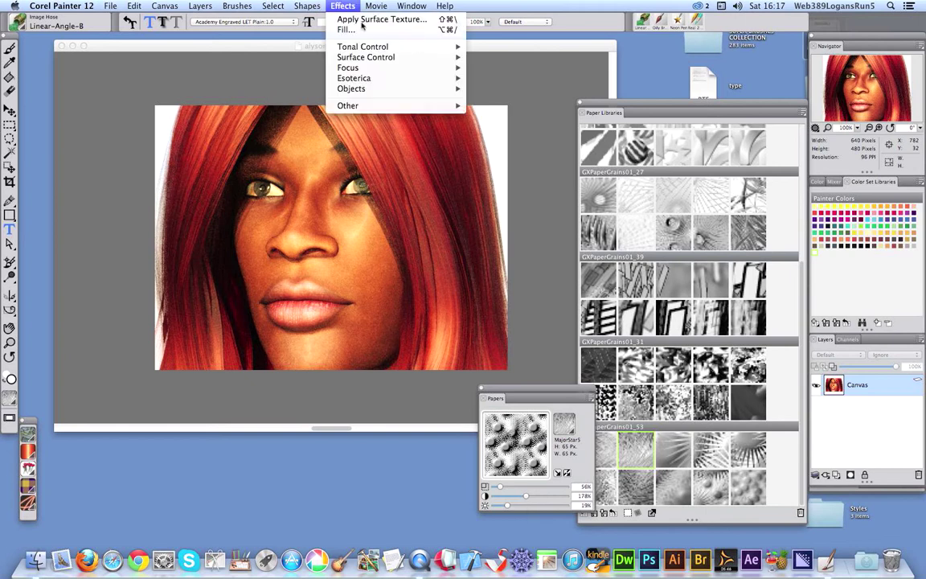
pyautogui.moveTo(402, 57)
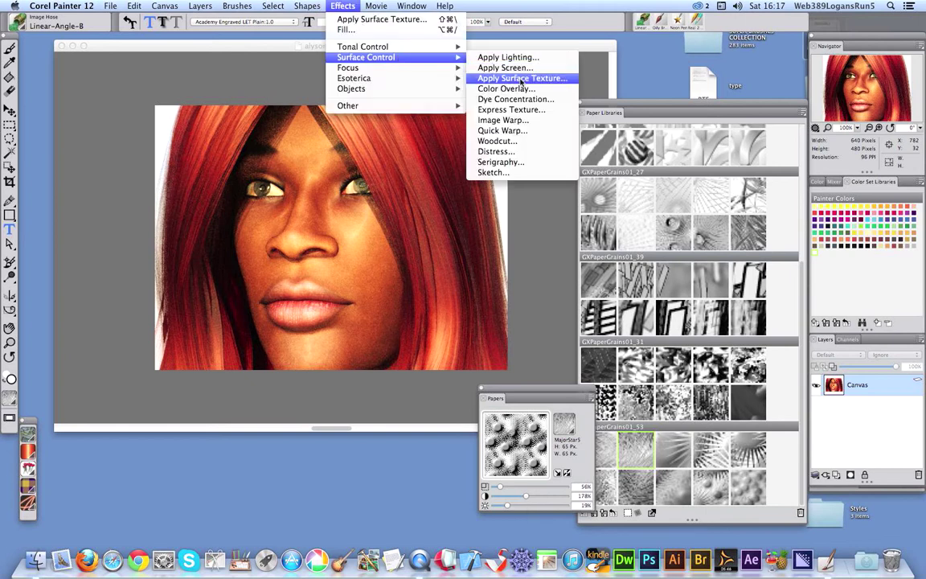
pyautogui.click(521, 79)
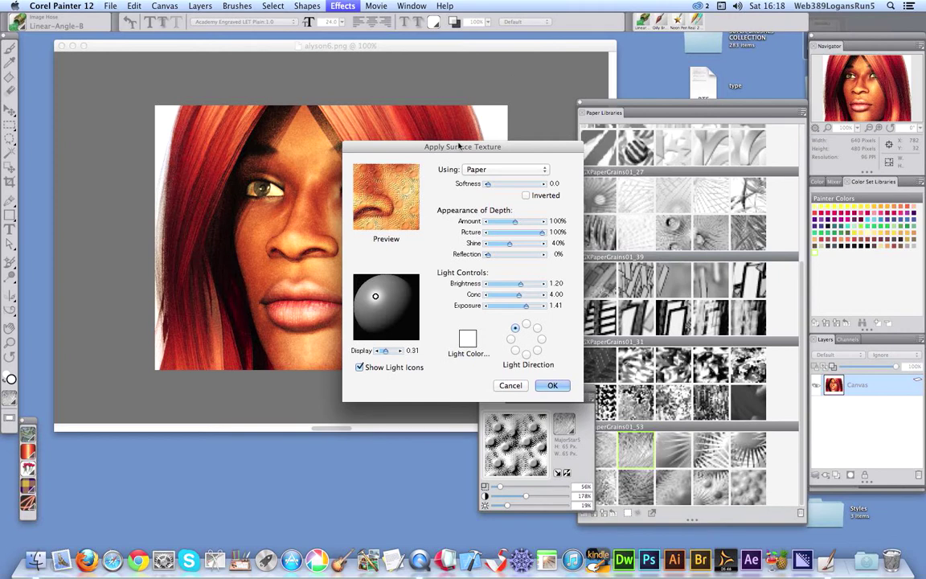
pyautogui.moveTo(376, 170); pyautogui.dragTo(392, 187)
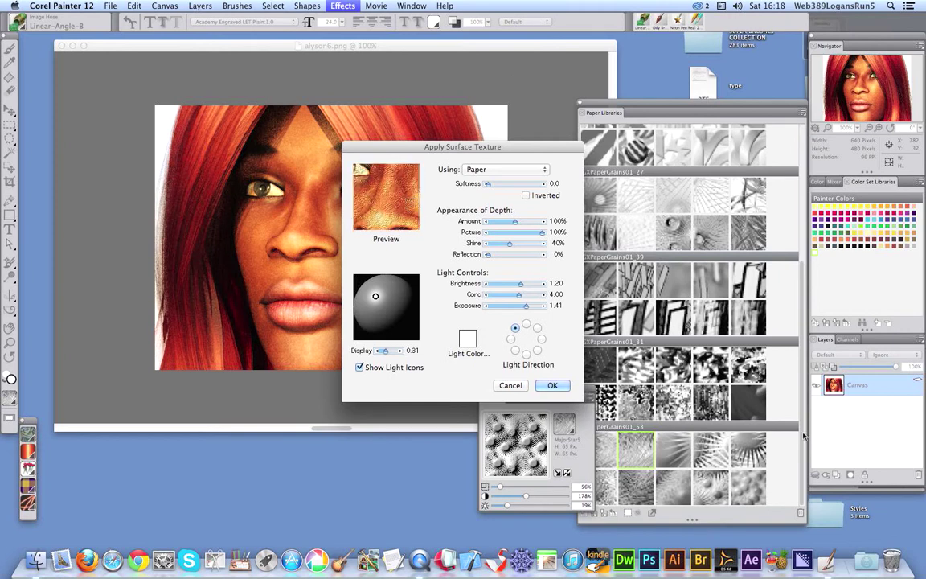
# Step: Preview rough speckled grains from the imported paper library
pyautogui.click(672, 361)
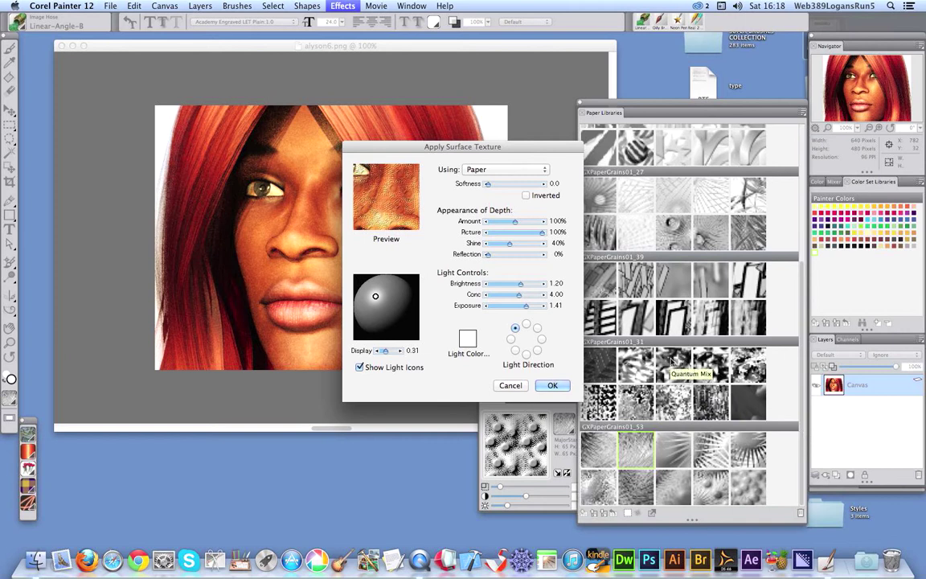
pyautogui.click(674, 364)
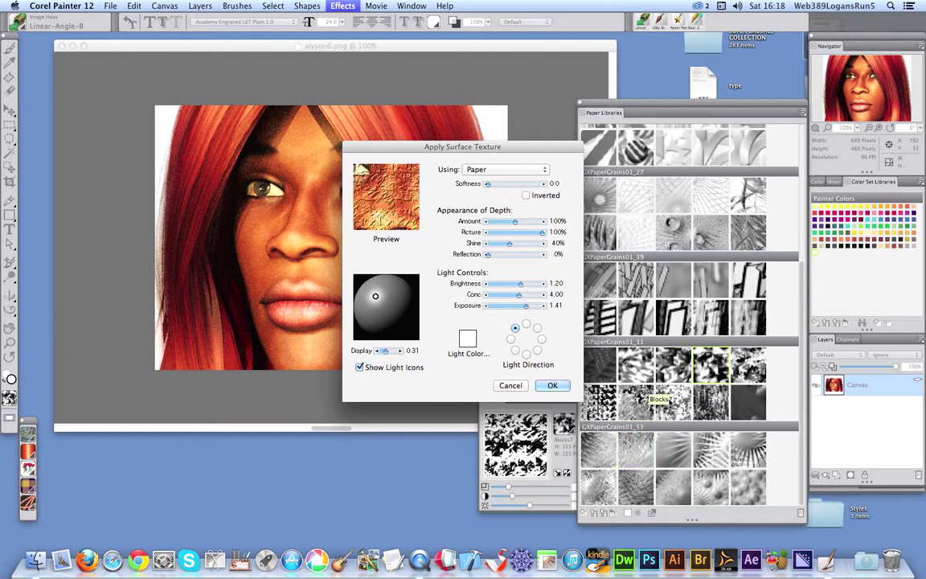
pyautogui.click(673, 402)
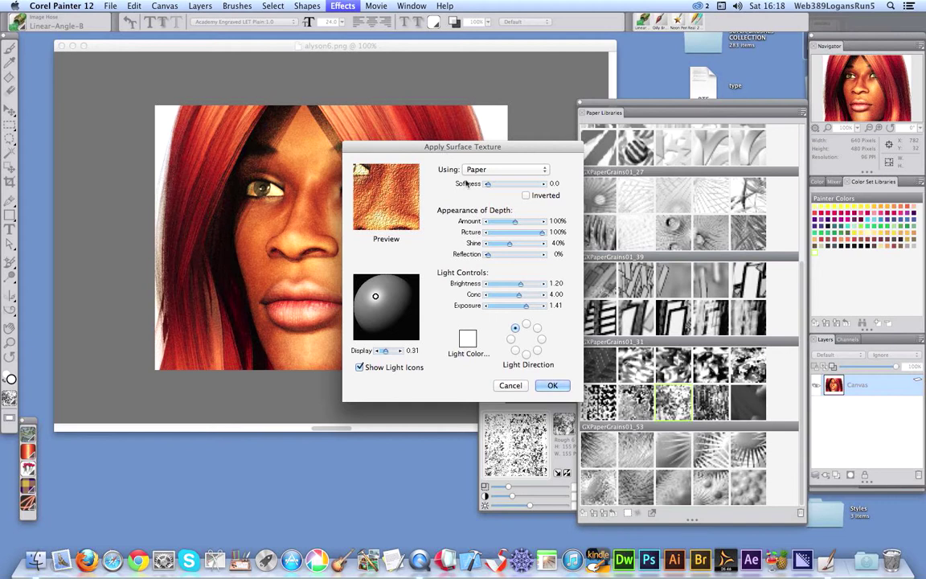
# Step: Keep Paper as the texture source, with Softness 4.1 and Amount 188%
pyautogui.moveTo(487, 184); pyautogui.dragTo(492, 184)
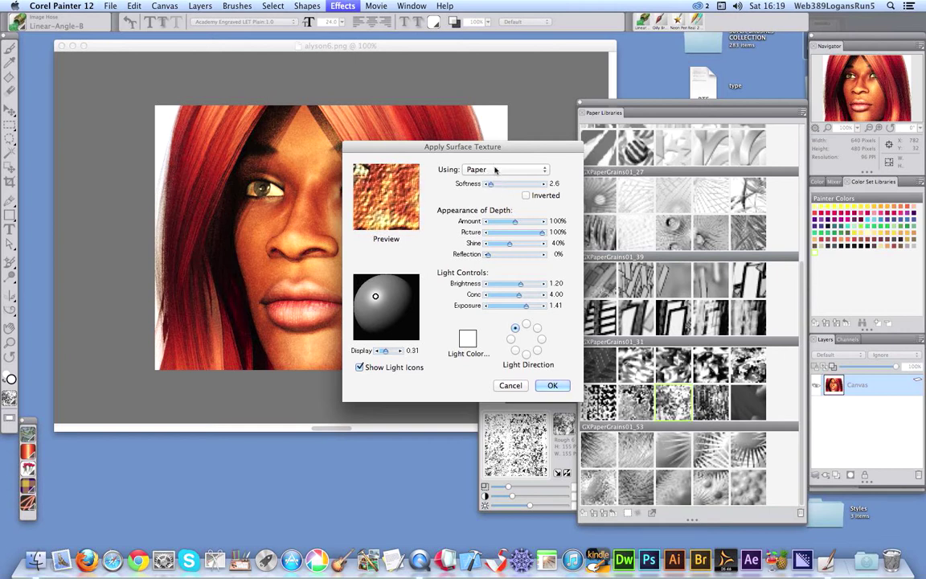
pyautogui.click(495, 169)
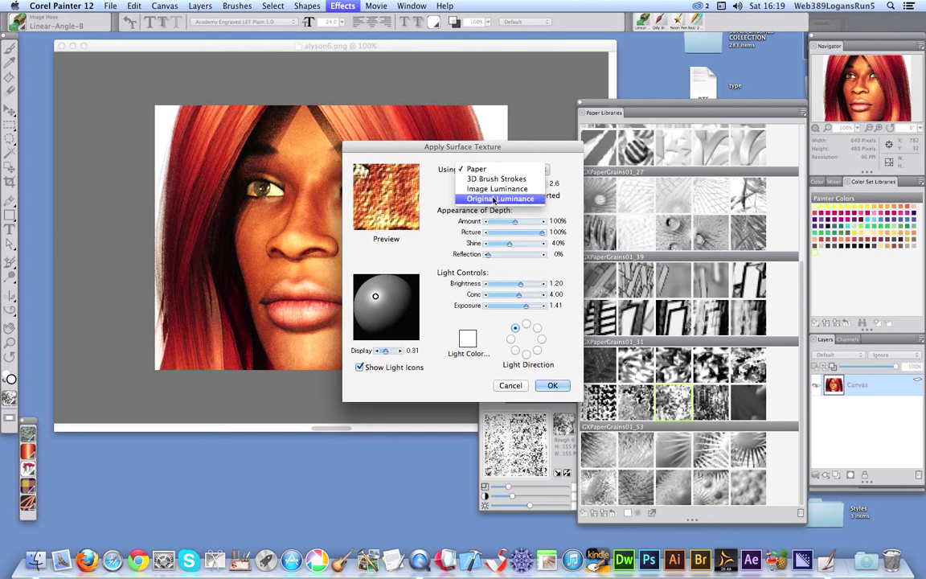
pyautogui.click(485, 169)
pyautogui.click(485, 170)
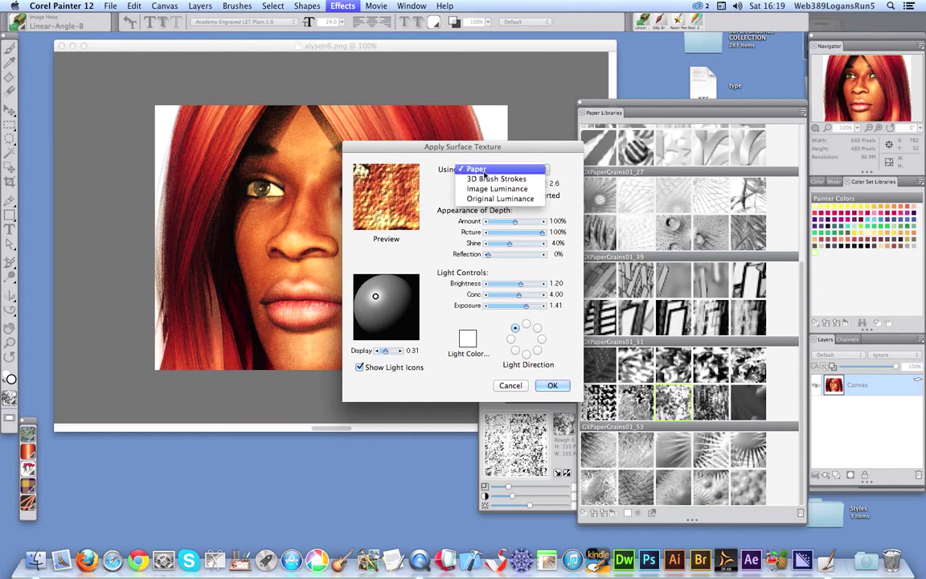
pyautogui.click(486, 170)
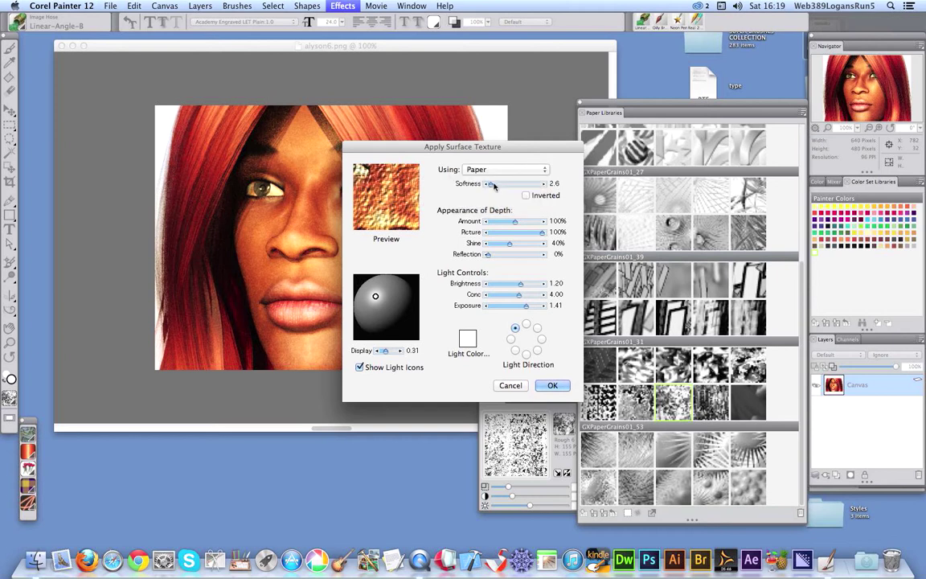
pyautogui.moveTo(494, 185); pyautogui.dragTo(490, 183)
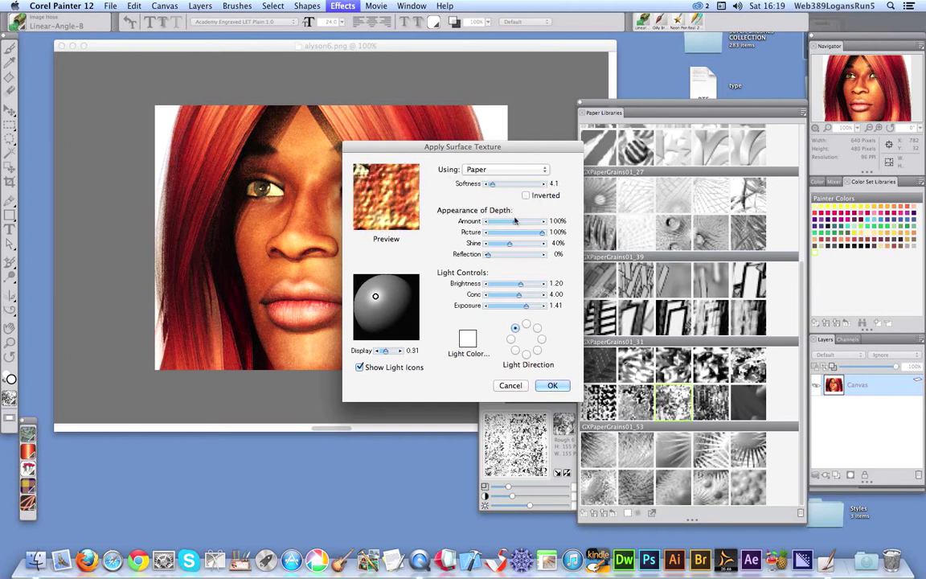
pyautogui.moveTo(515, 221); pyautogui.dragTo(540, 222)
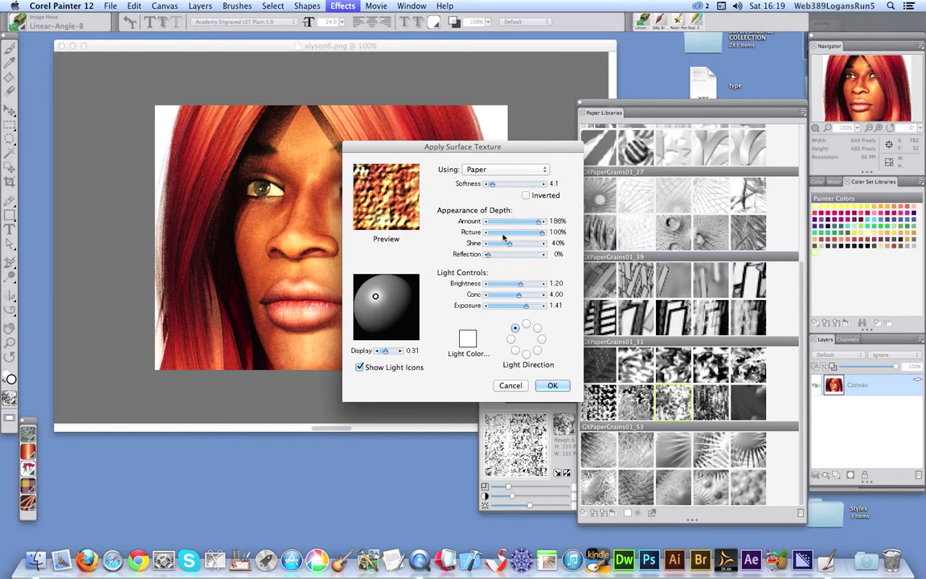
# Step: Lower Picture to 24% and move the light to the lower right
pyautogui.moveTo(516, 231); pyautogui.dragTo(498, 240)
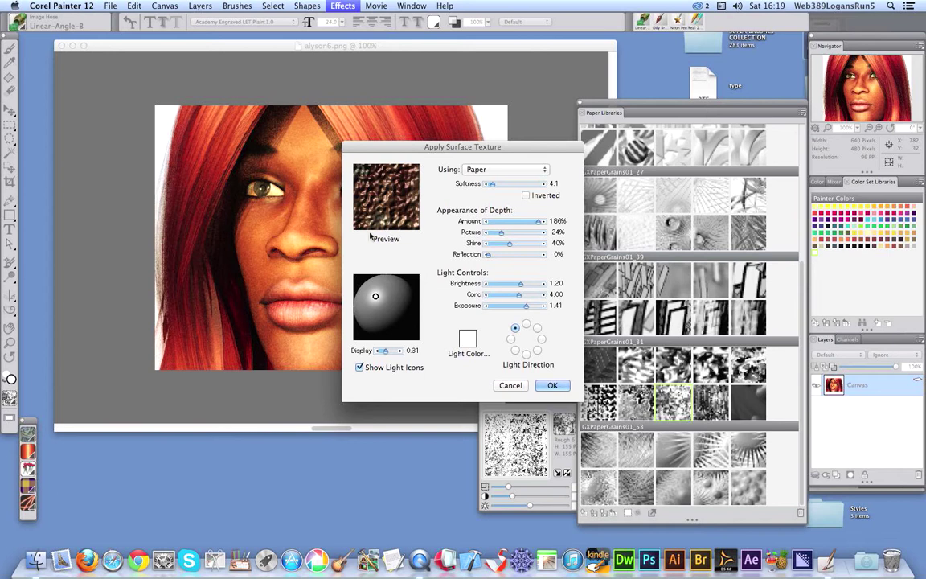
pyautogui.moveTo(375, 297)
pyautogui.mouseDown()
pyautogui.moveTo(378, 321)
pyautogui.moveTo(373, 309)
pyautogui.moveTo(385, 304)
pyautogui.mouseUp()
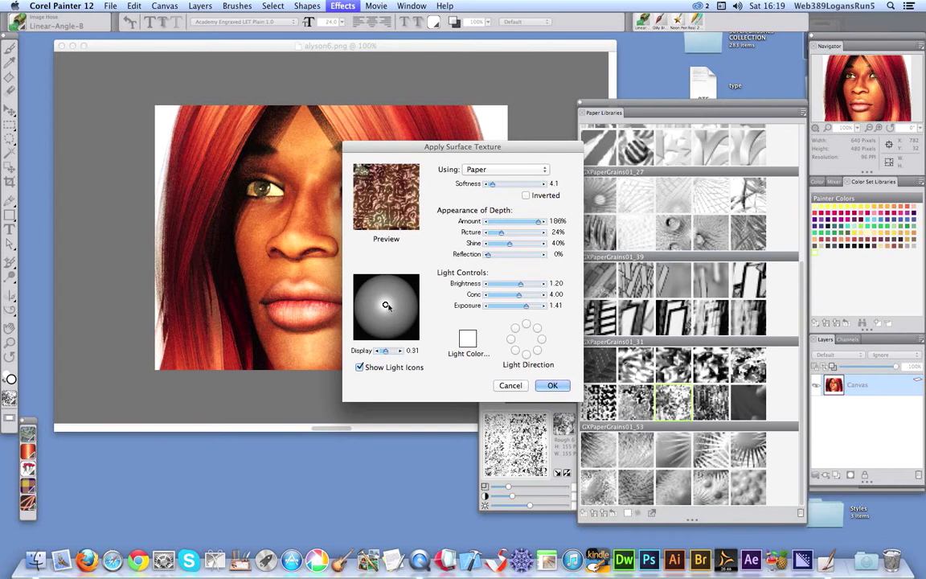
pyautogui.moveTo(386, 305); pyautogui.dragTo(399, 320)
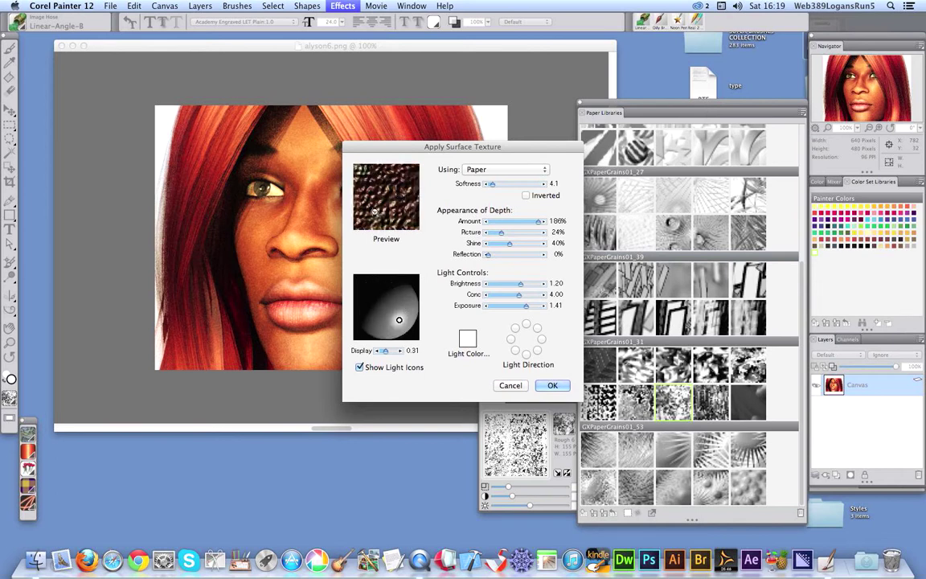
pyautogui.moveTo(399, 320); pyautogui.dragTo(398, 320)
# Step: Make the light salmon red and add a second light source
pyautogui.click(471, 339)
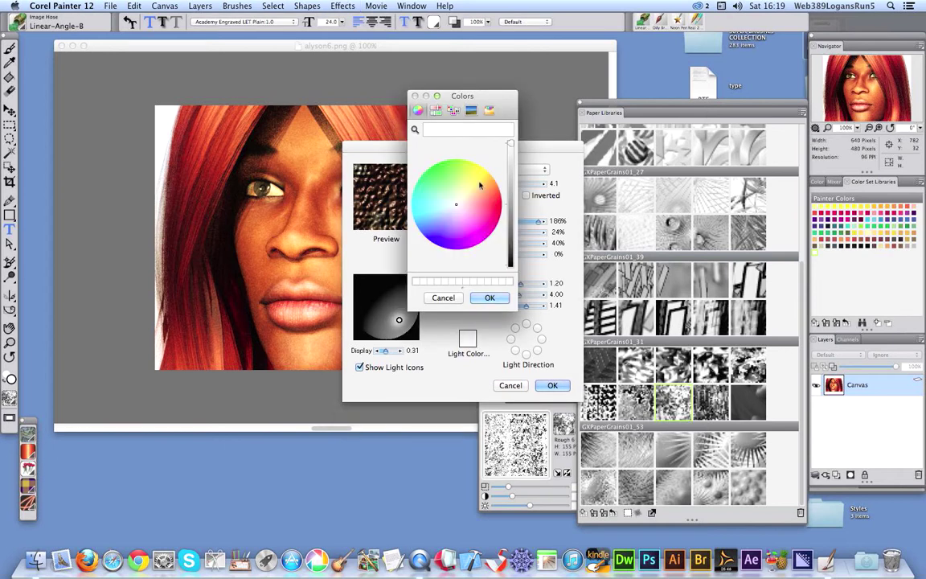
pyautogui.click(489, 198)
pyautogui.click(489, 298)
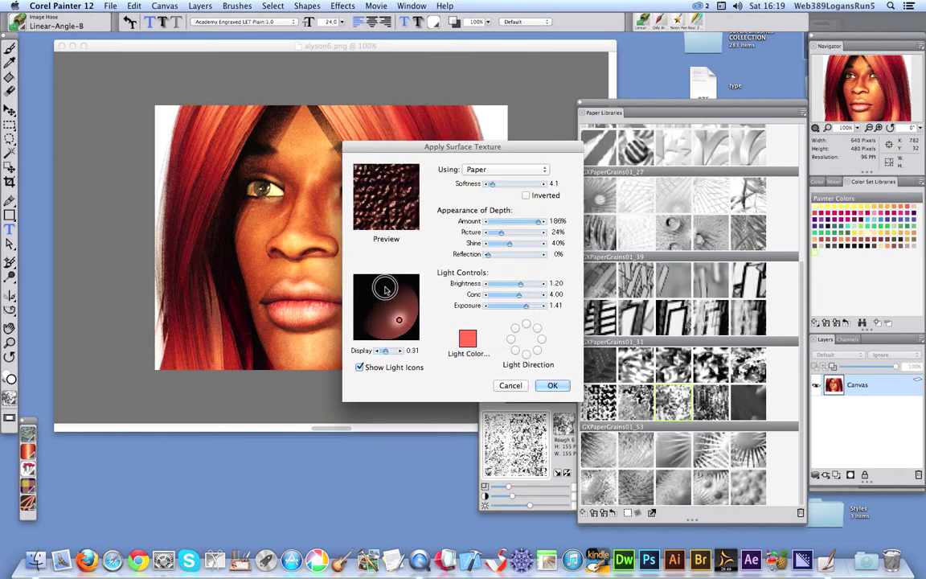
pyautogui.click(386, 289)
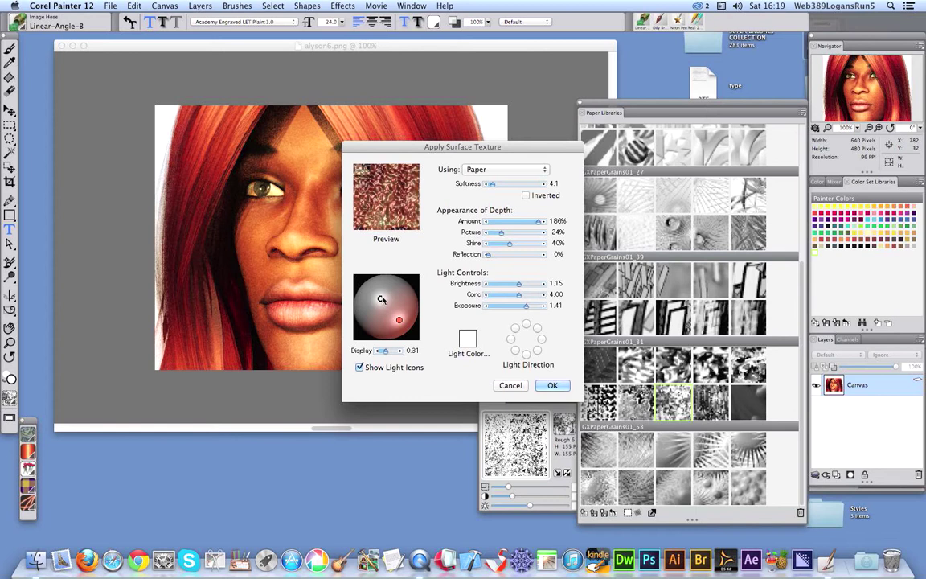
# Step: Dim the new light, set Reflection to 7% and raise Softness to 9.7
pyautogui.moveTo(519, 283)
pyautogui.mouseDown()
pyautogui.moveTo(499, 285)
pyautogui.moveTo(515, 283)
pyautogui.moveTo(504, 295)
pyautogui.moveTo(527, 296)
pyautogui.mouseUp()
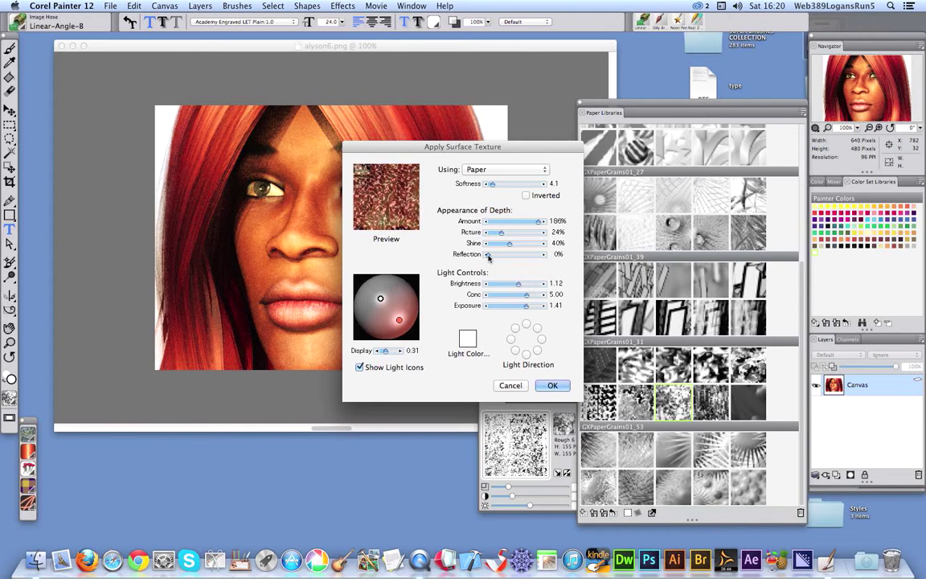
pyautogui.moveTo(488, 257); pyautogui.dragTo(527, 255)
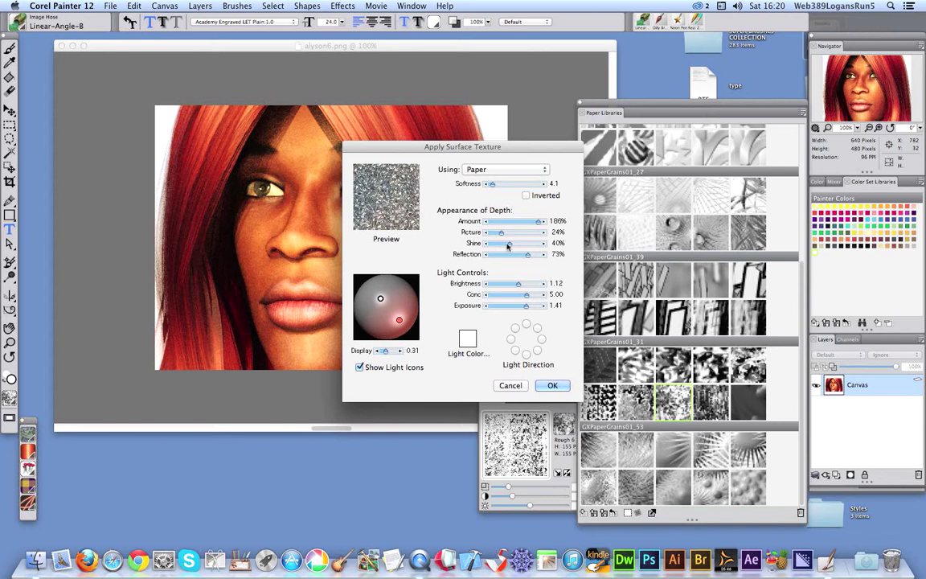
pyautogui.moveTo(527, 254); pyautogui.dragTo(529, 233)
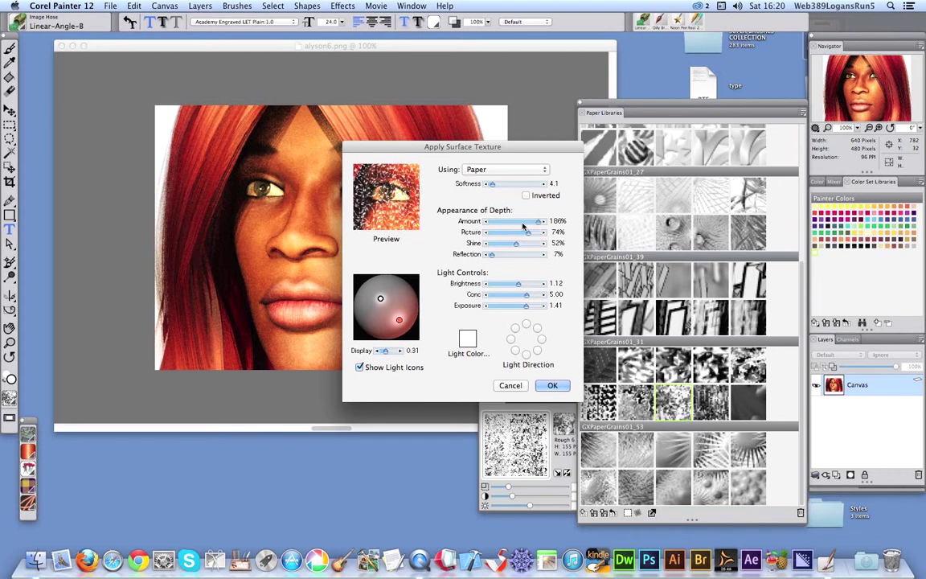
pyautogui.moveTo(493, 184); pyautogui.dragTo(498, 184)
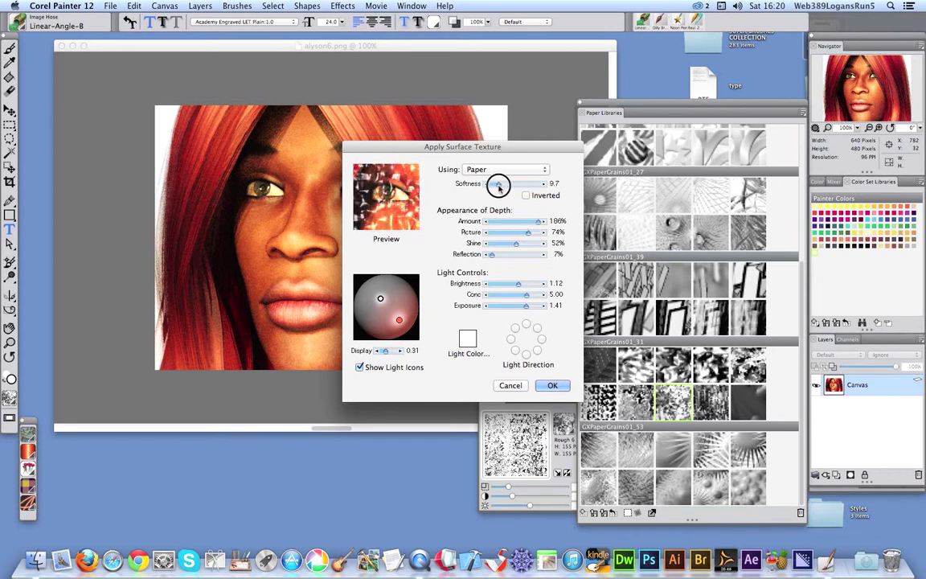
# Step: Switch to the Mist Lines grain at 220% scale and apply the texture to the portrait
pyautogui.click(631, 197)
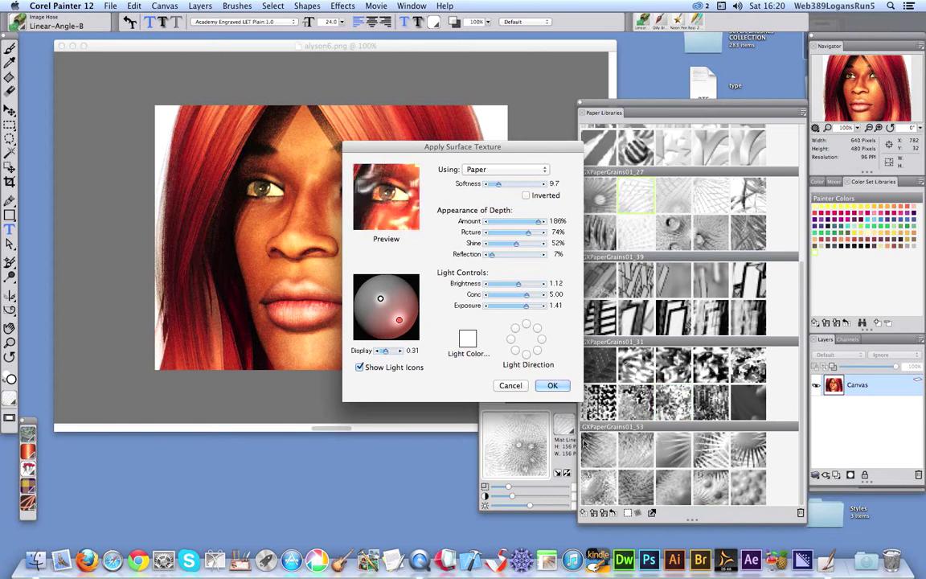
pyautogui.click(520, 488)
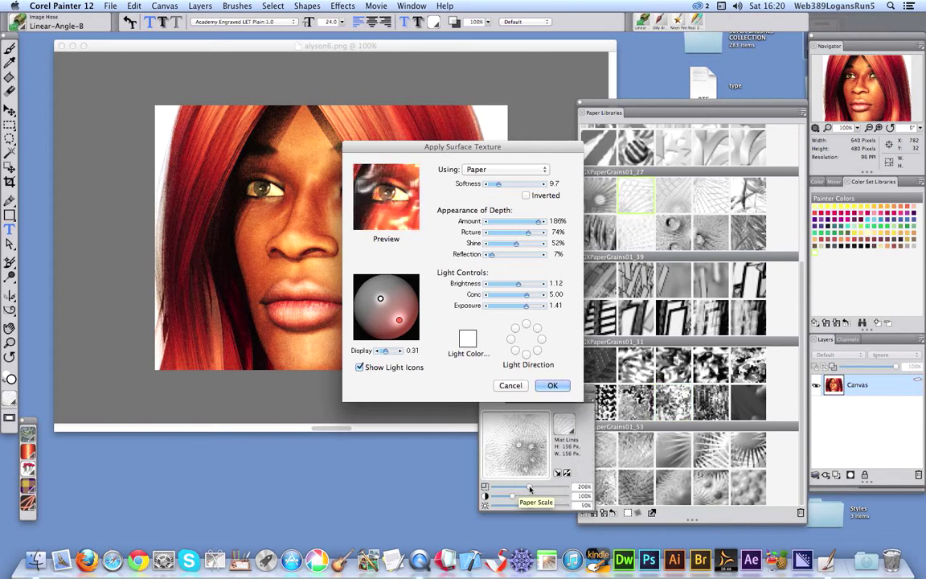
pyautogui.moveTo(521, 489); pyautogui.dragTo(531, 489)
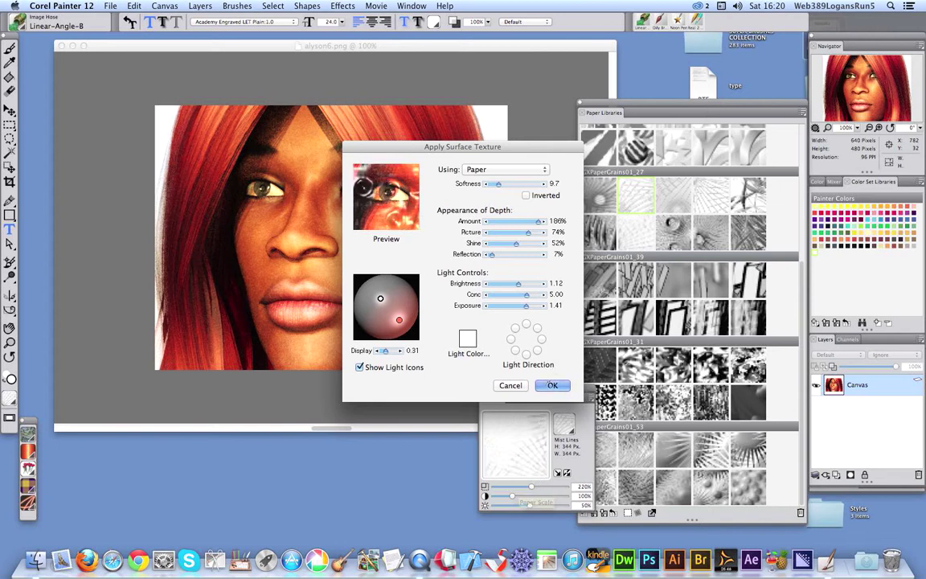
pyautogui.click(552, 385)
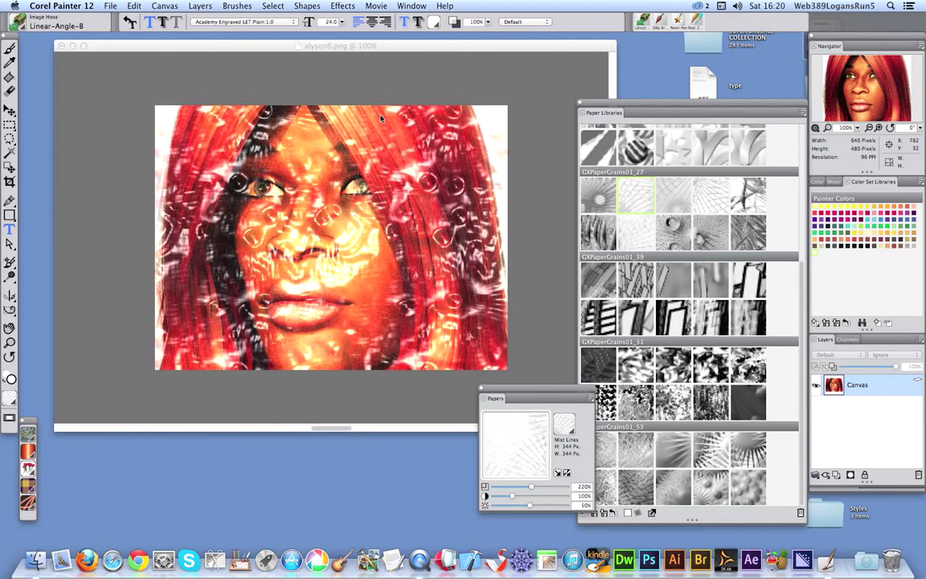